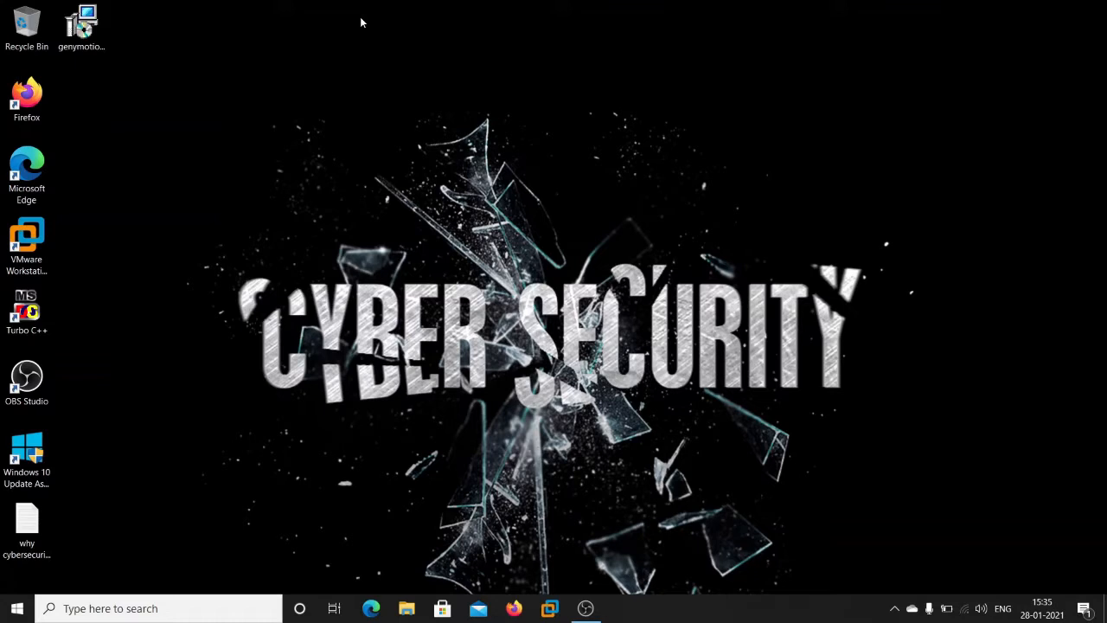
Run the Genymotion 3.1.2 installer and start the installation with the default folder, Start Menu folder and desktop shortcut
left_click(96, 30)
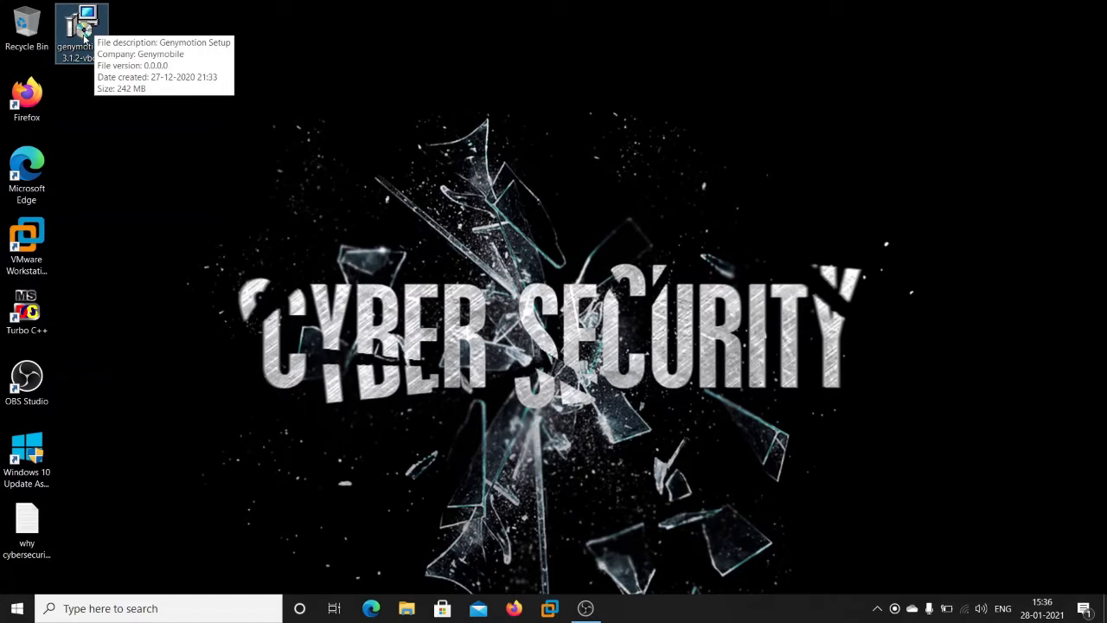
double_click(84, 35)
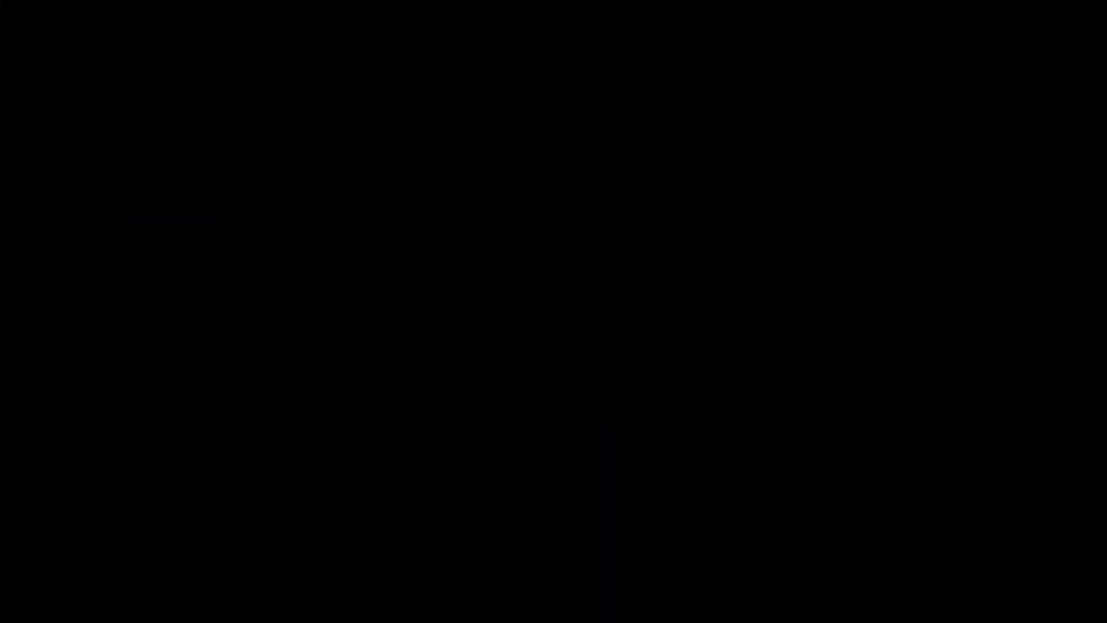
left_click(557, 339)
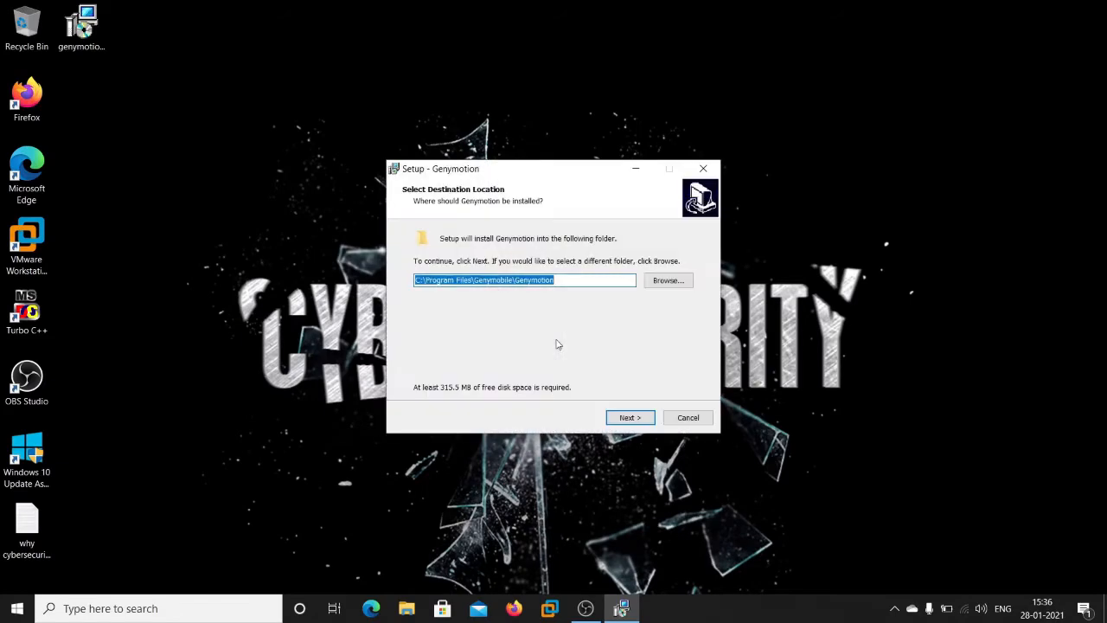
left_click(628, 418)
left_click(628, 418)
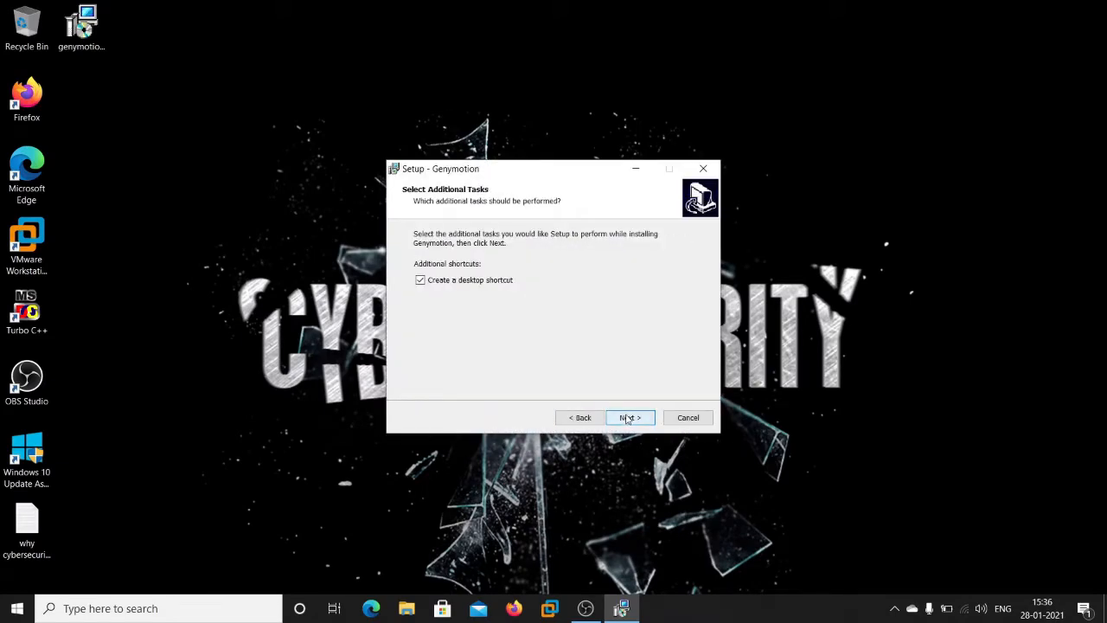
left_click(628, 418)
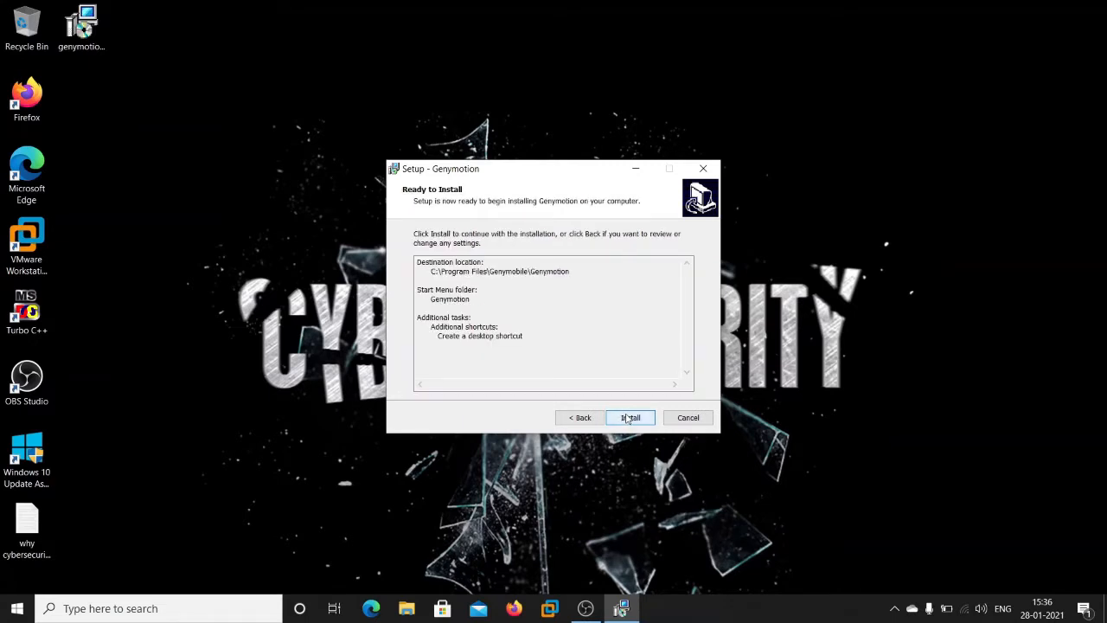
left_click(629, 418)
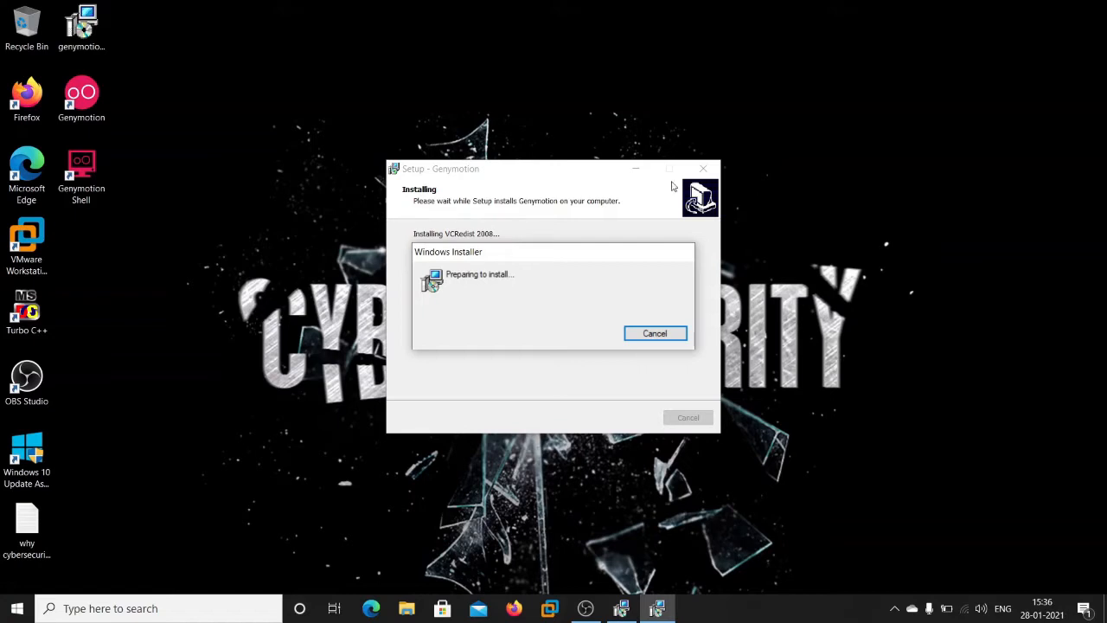
right_click(284, 57)
left_click(304, 102)
right_click(209, 68)
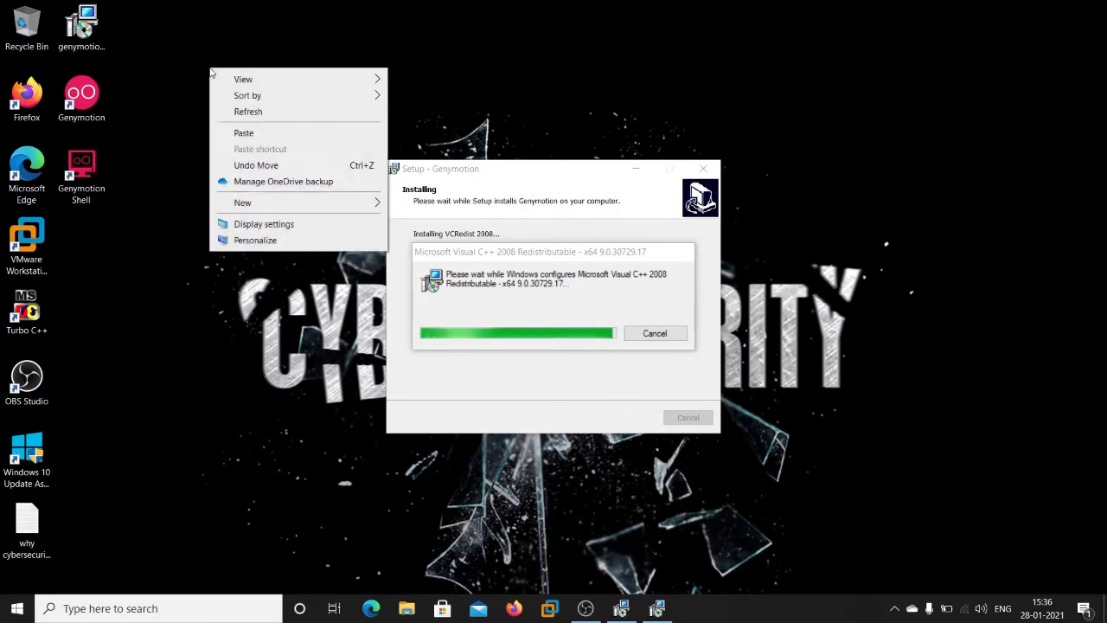
left_click(234, 109)
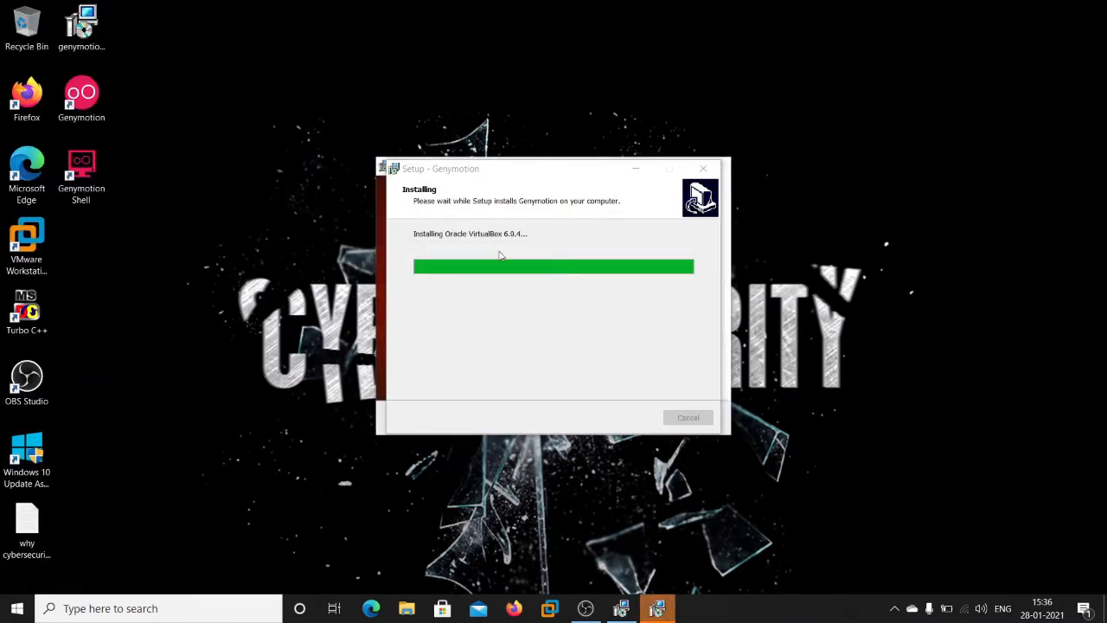
Open Genymotion Shell and close it again
left_click(382, 167)
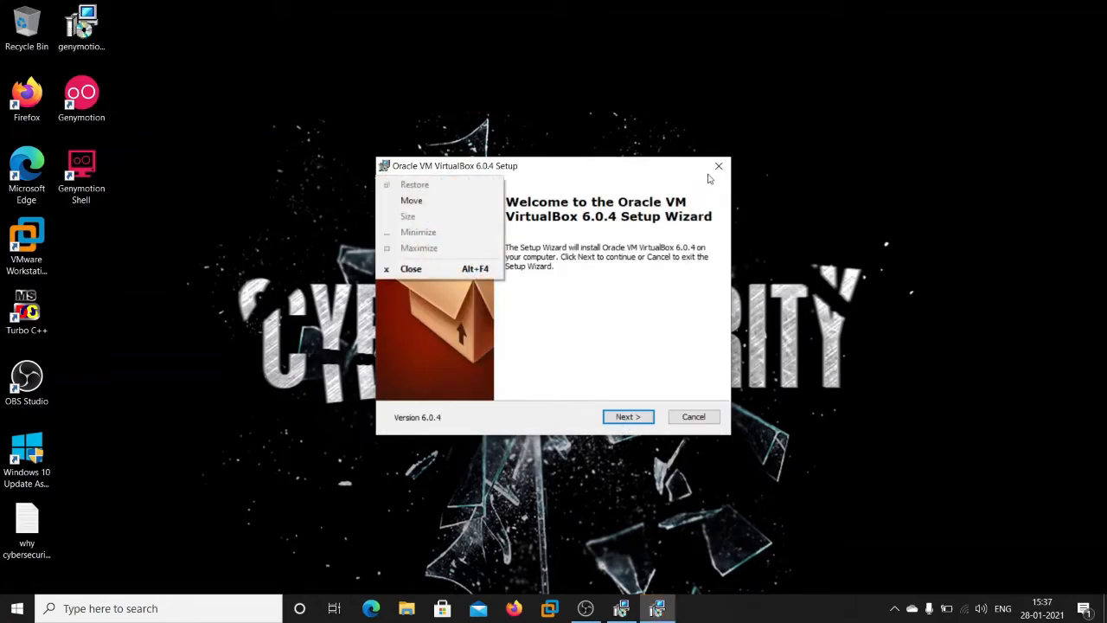
double_click(87, 186)
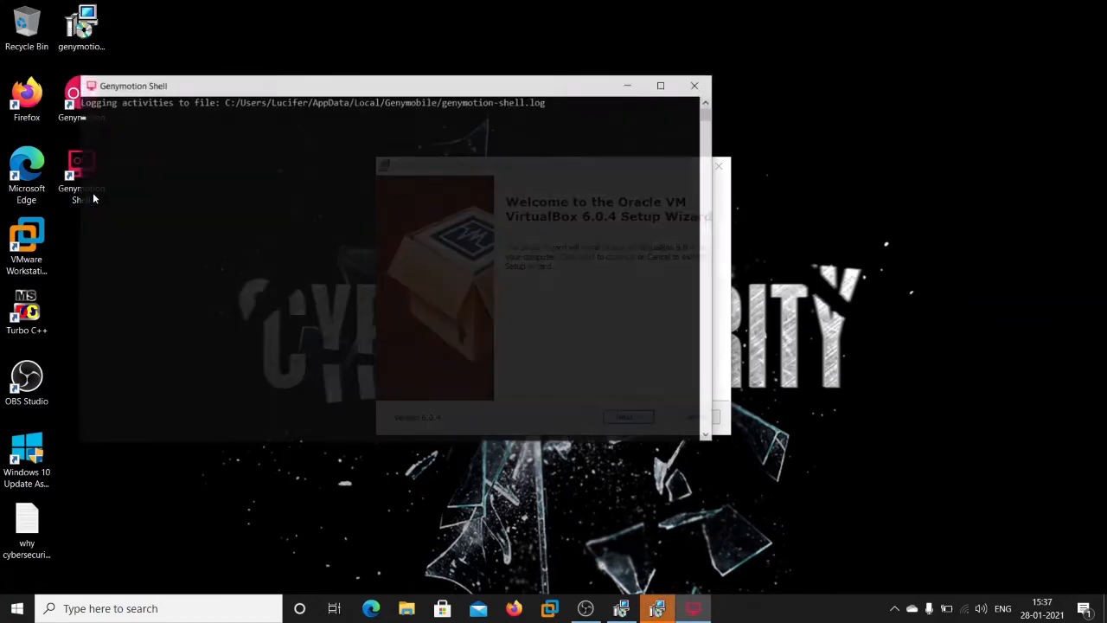
left_click(694, 85)
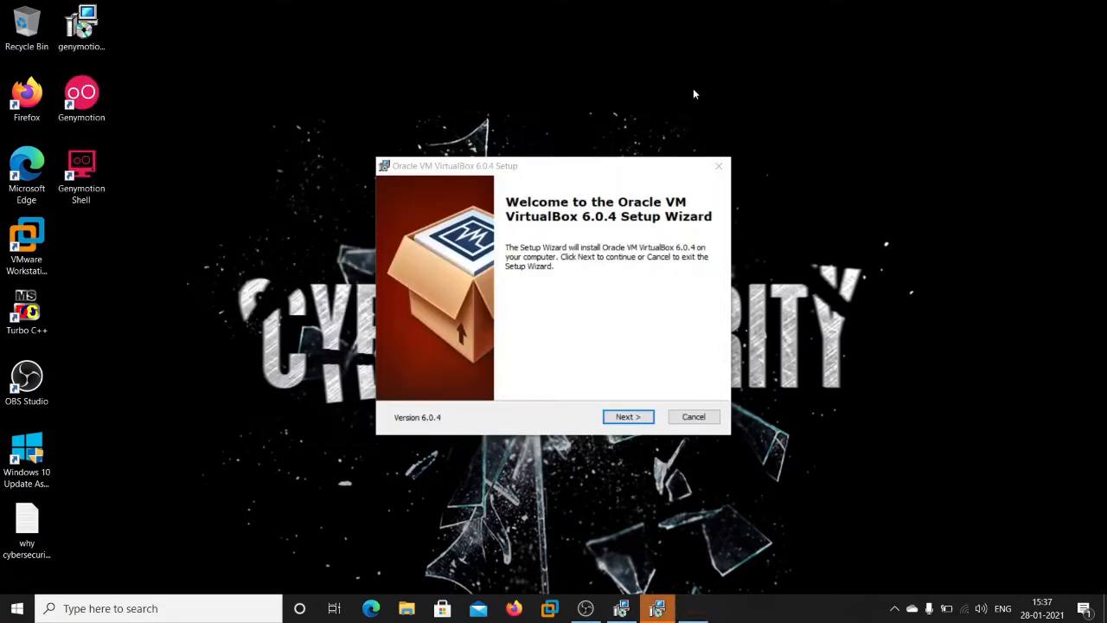
Install Oracle VM VirtualBox 6.0.4 with the default settings, accepting the network interface reset and the Oracle Corporation device software
left_click(627, 417)
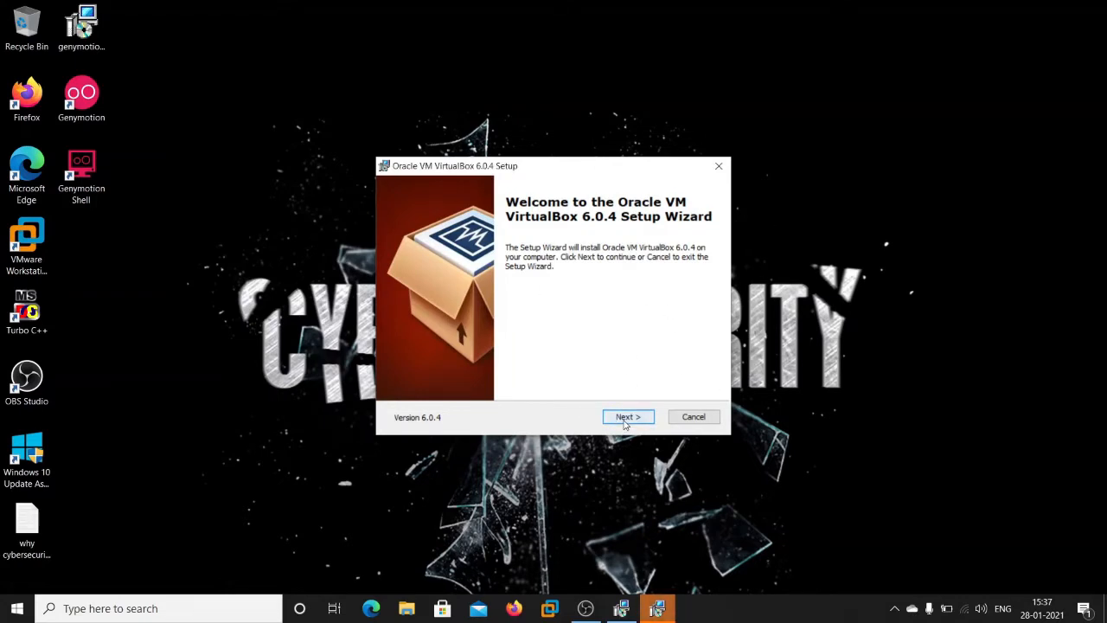
left_click(624, 419)
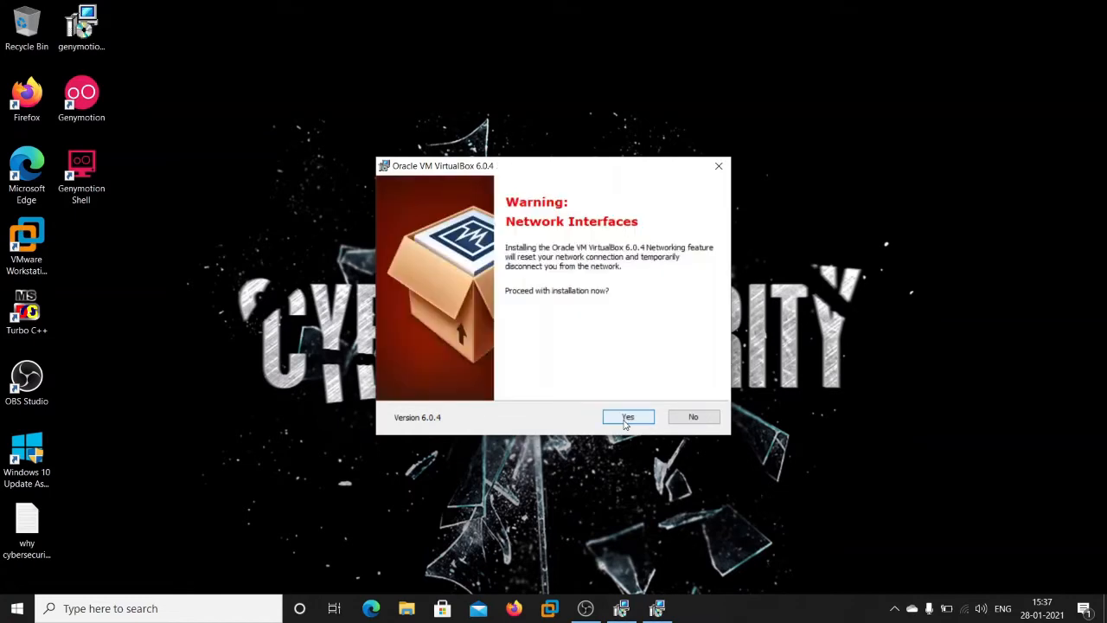
left_click(627, 419)
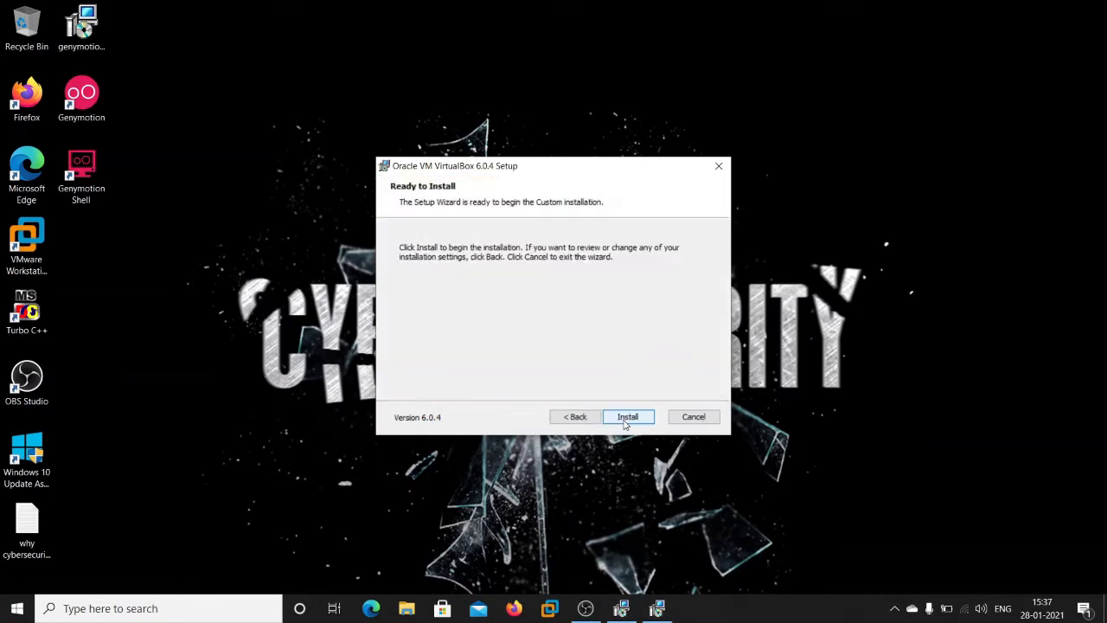
left_click(628, 417)
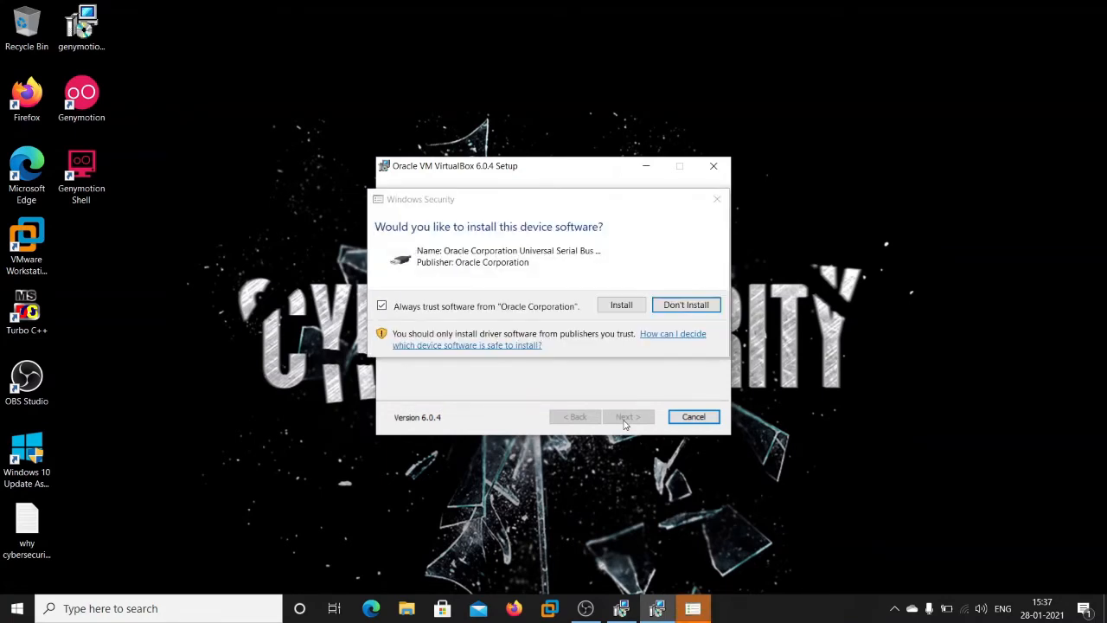
left_click(621, 305)
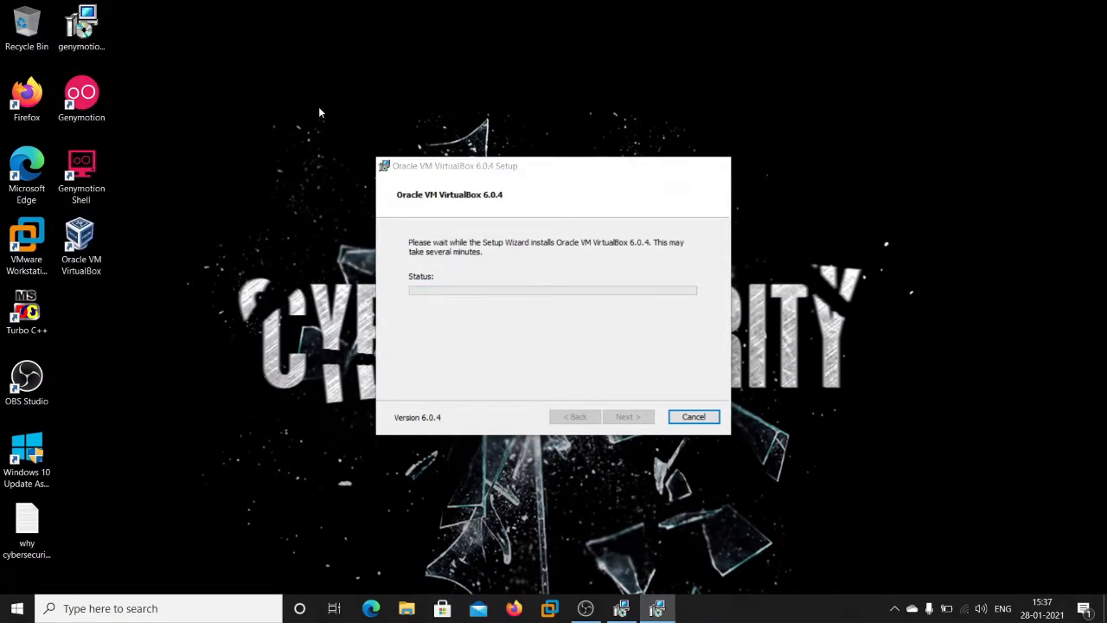
Finish the VirtualBox setup with its start option enabled, then dismiss the new-version notice and close VirtualBox Manager
left_click(624, 419)
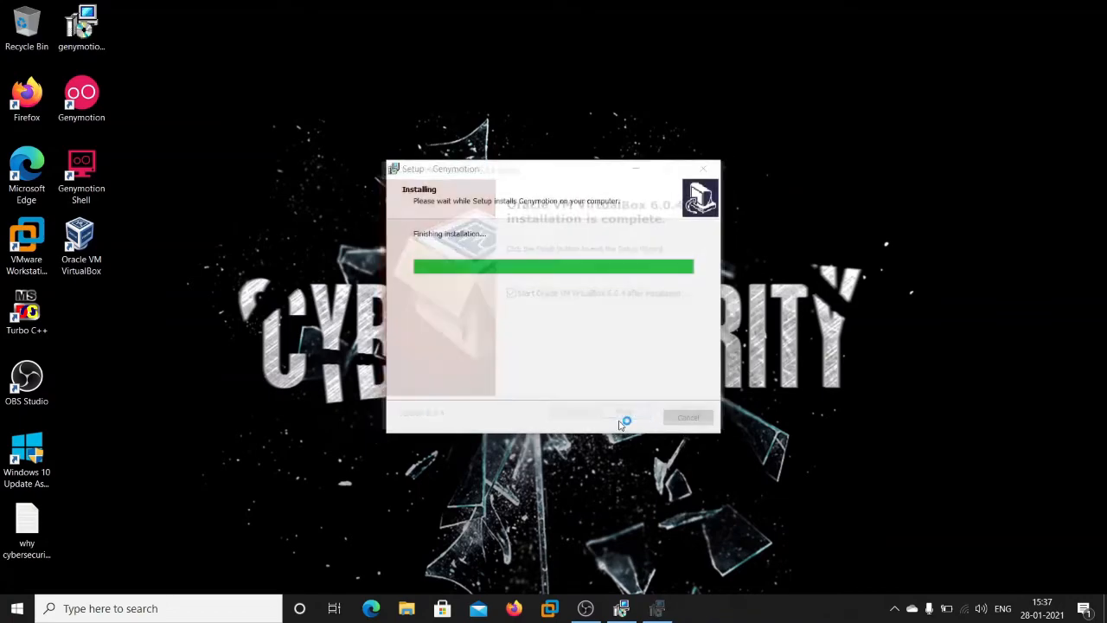
left_click(619, 417)
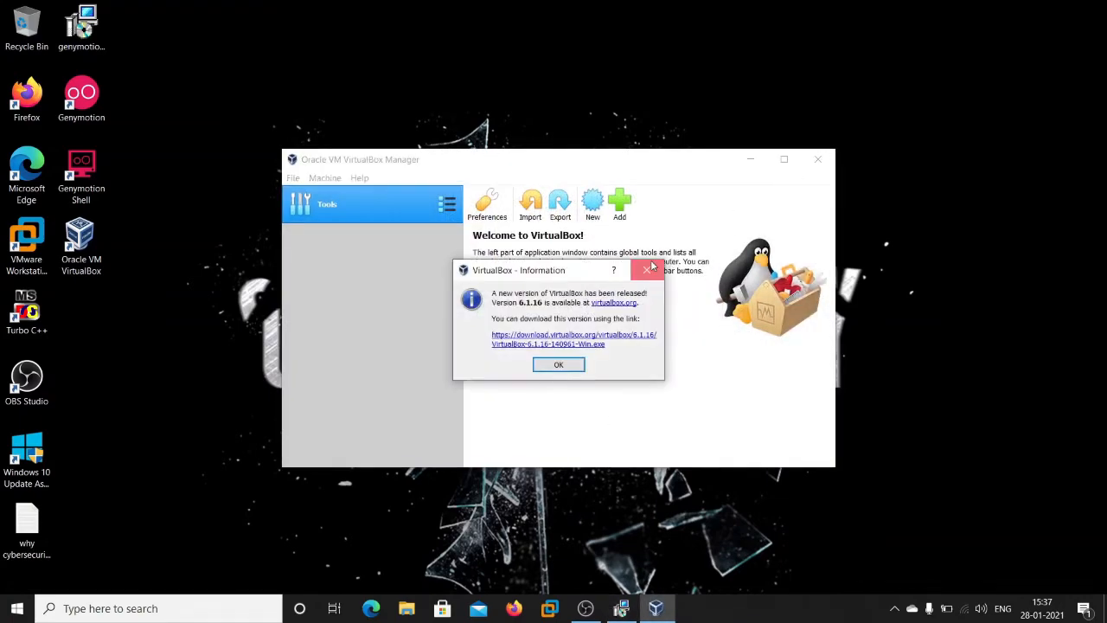
left_click(651, 269)
left_click(818, 159)
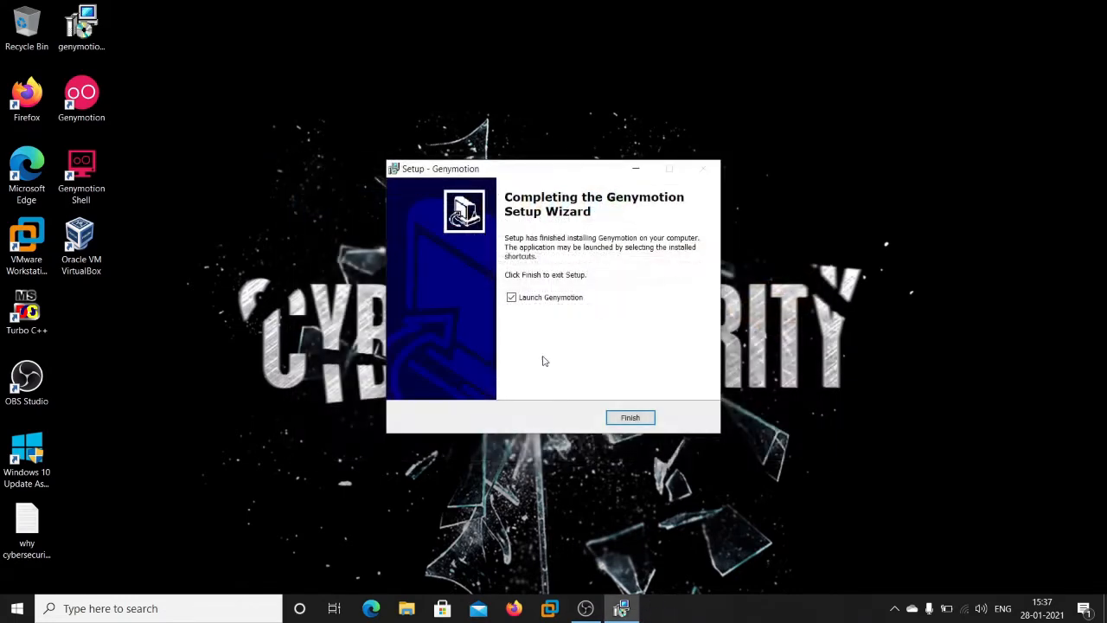
Finish the Genymotion setup wizard with Launch Genymotion enabled and open Genymotion
left_click(629, 421)
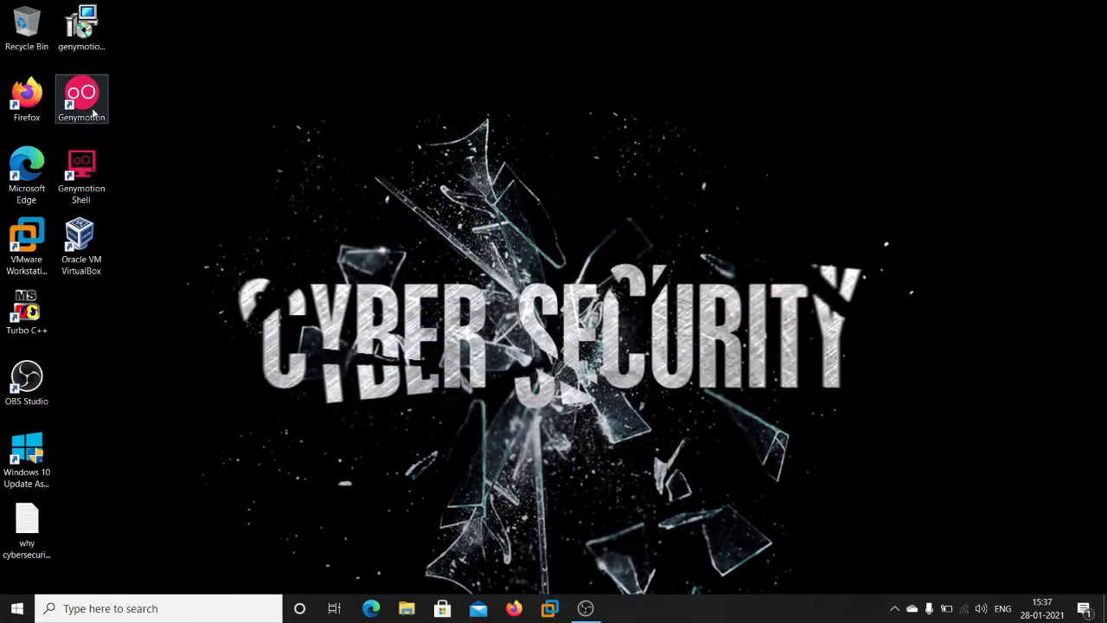
double_click(109, 100)
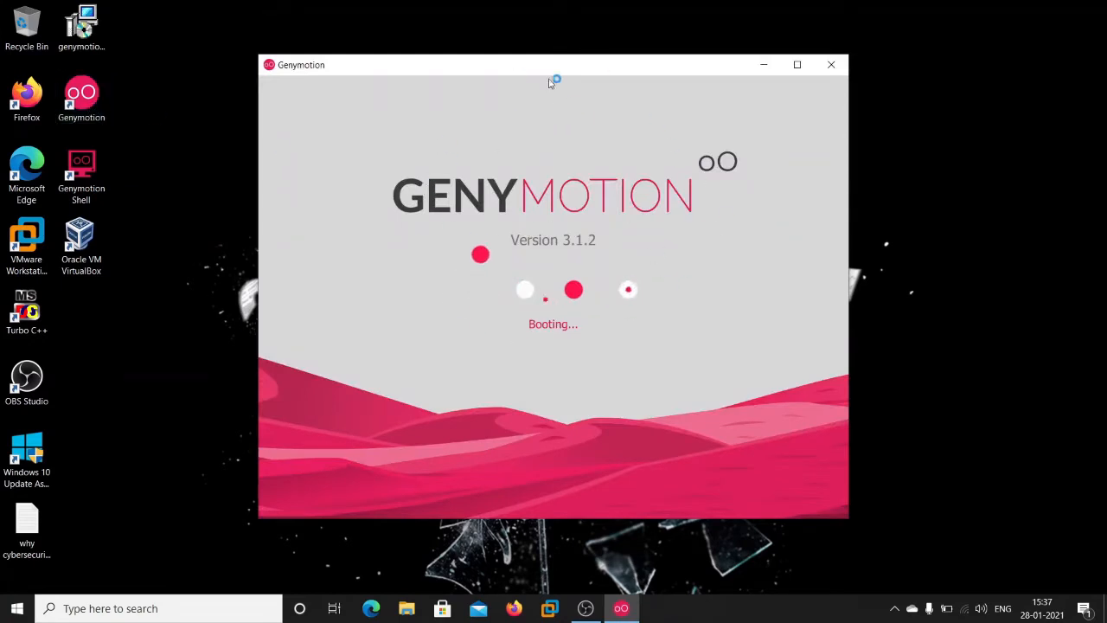
left_click_drag(544, 74, 583, 54)
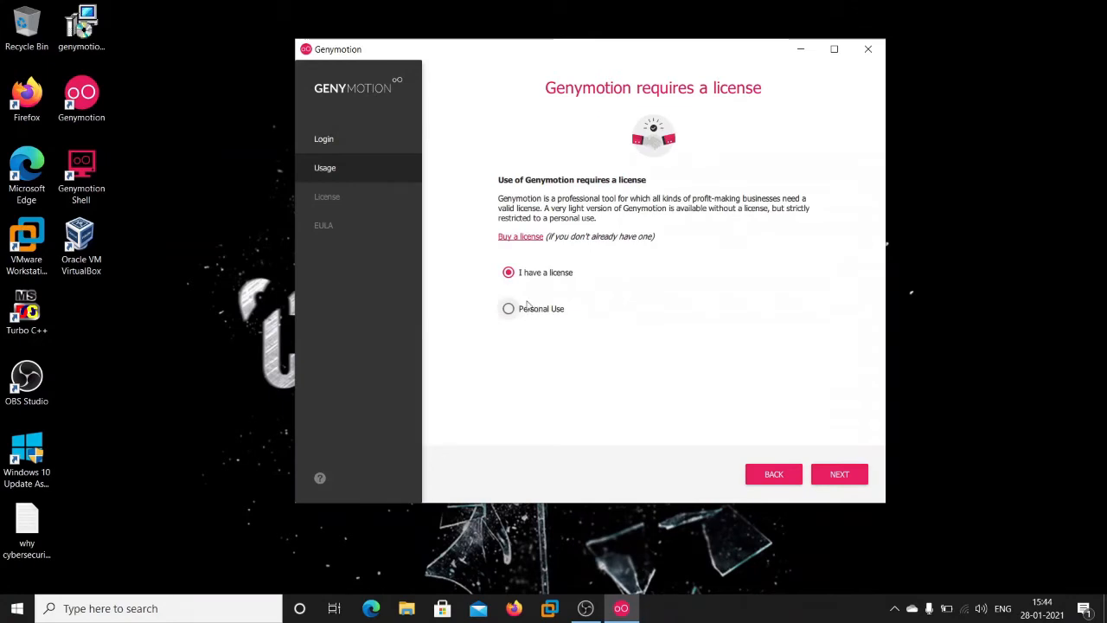
Choose Personal Use, accept the end user license agreement, and dismiss the What's new in 3.1.2 notice
left_click(531, 309)
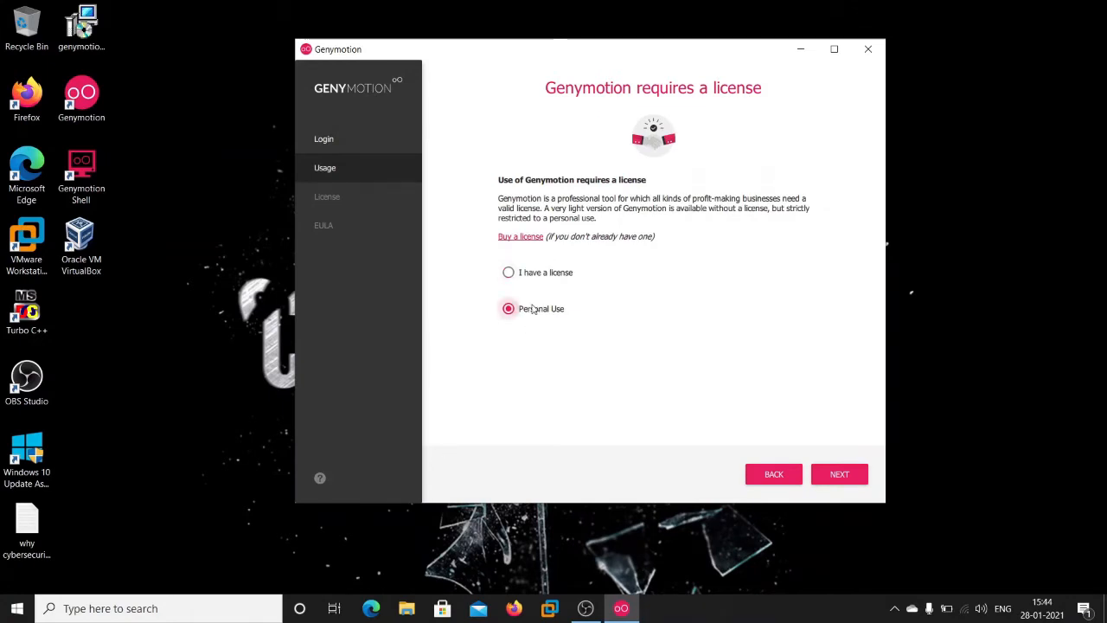
left_click(839, 474)
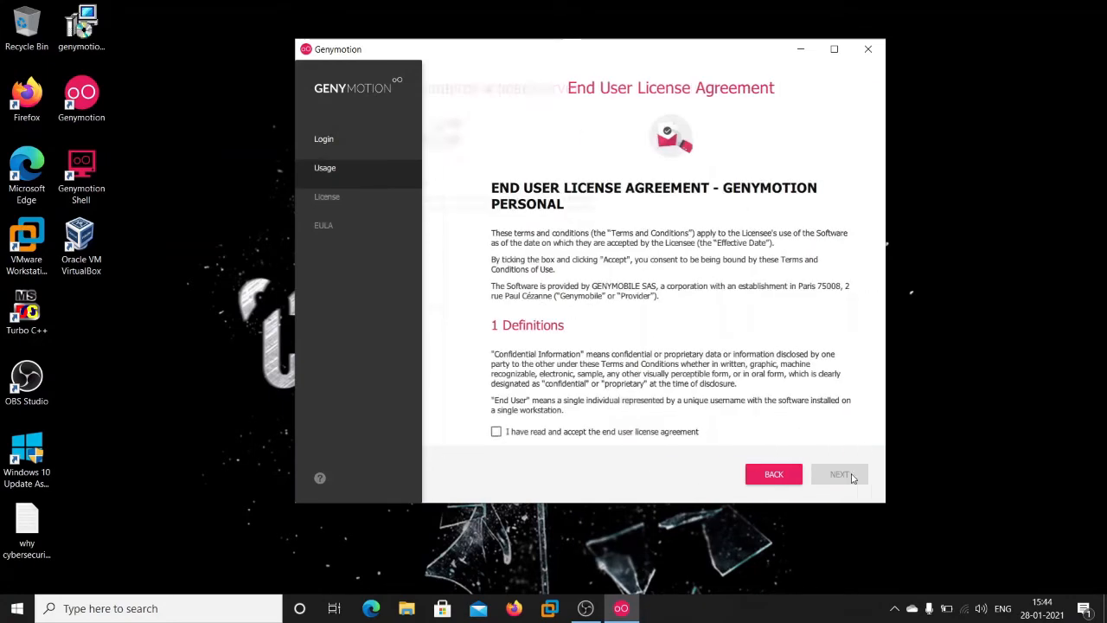
left_click(508, 435)
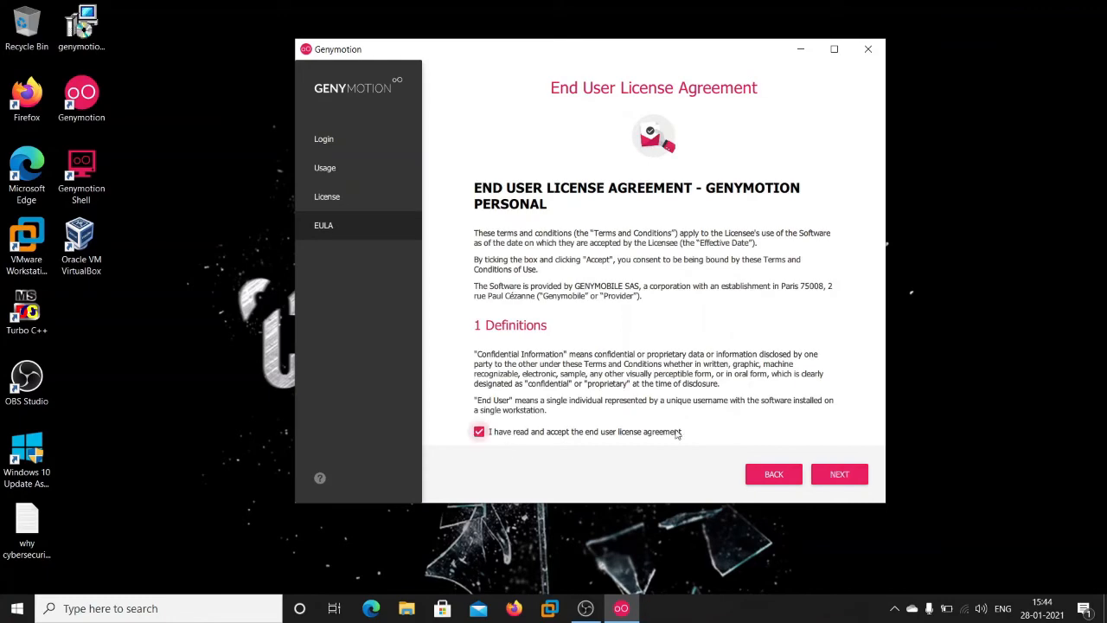
left_click(834, 474)
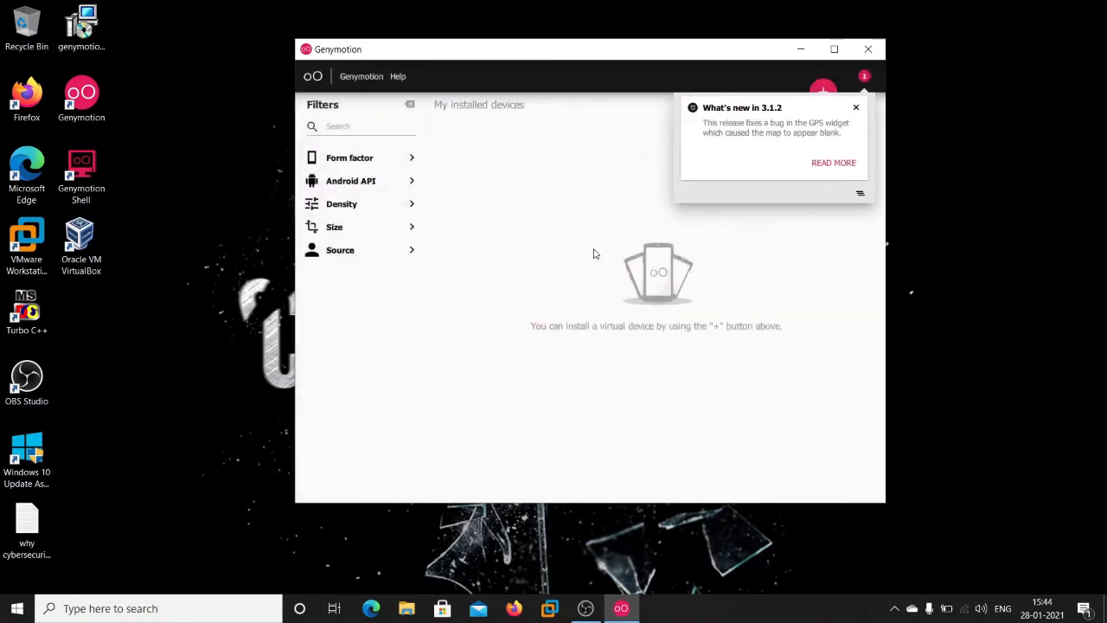
left_click(856, 107)
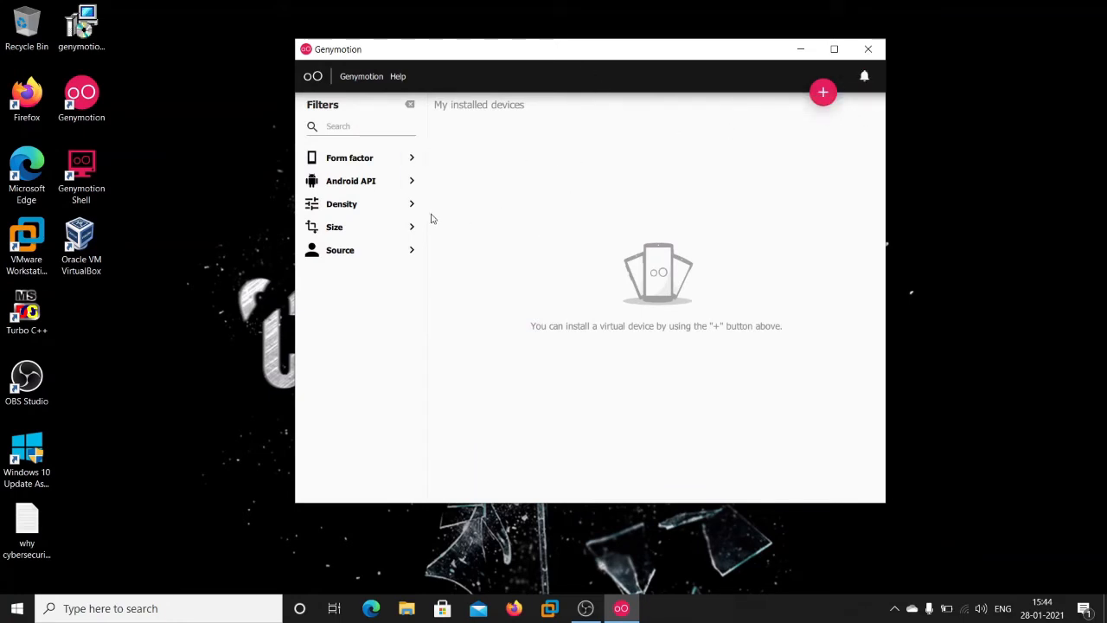
Open the virtual device installation and examine the available device templates across the Android API versions
left_click(822, 93)
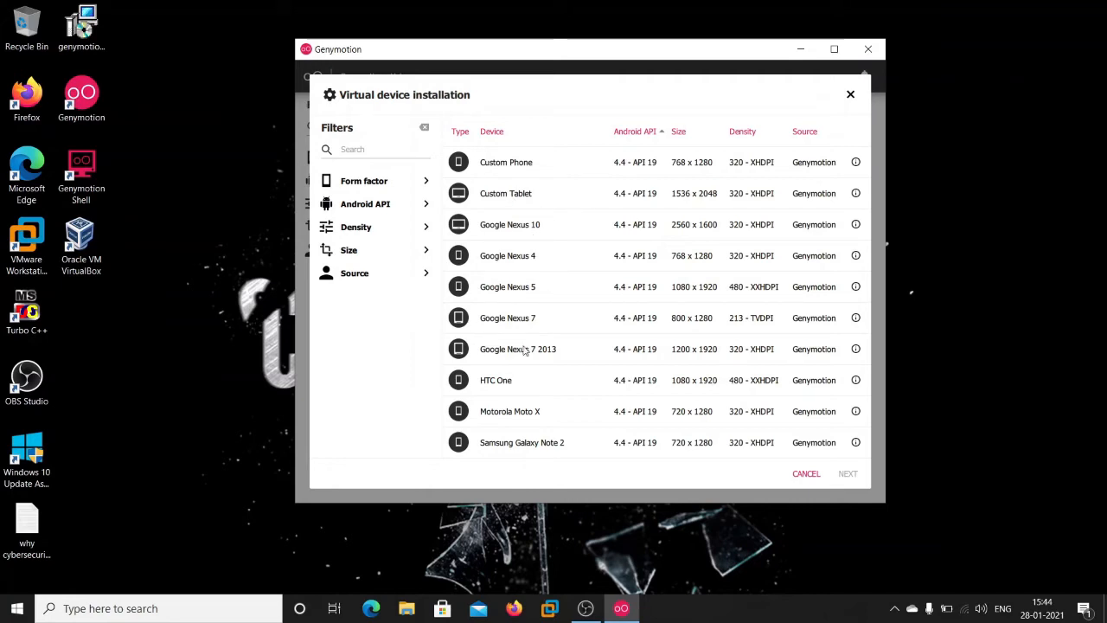
scroll(524, 350, "down", 3)
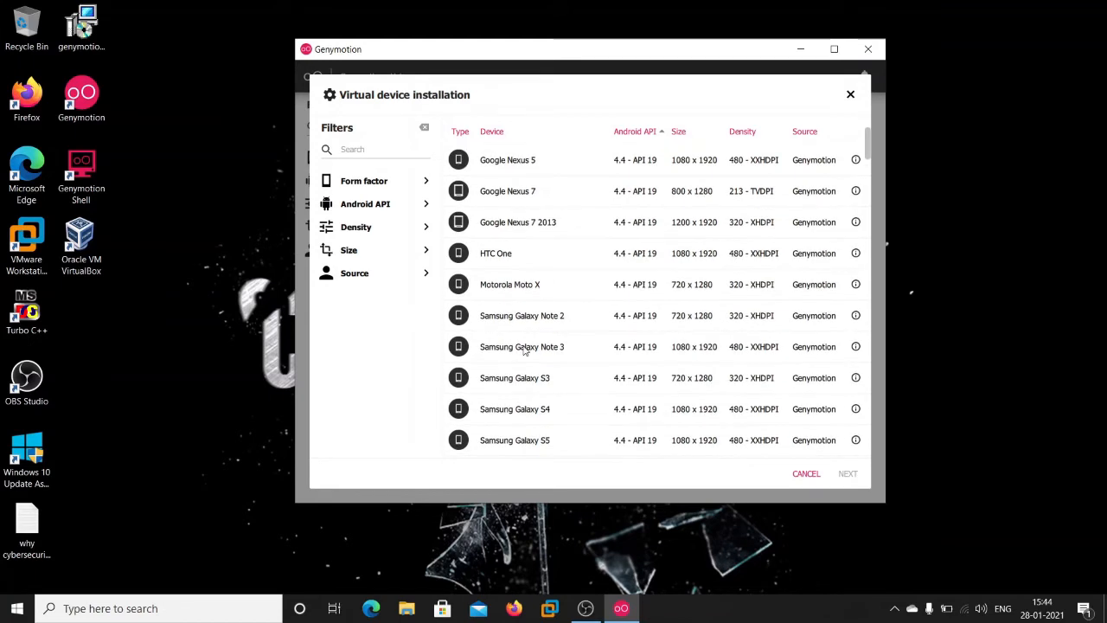
scroll(524, 350, "down", 5)
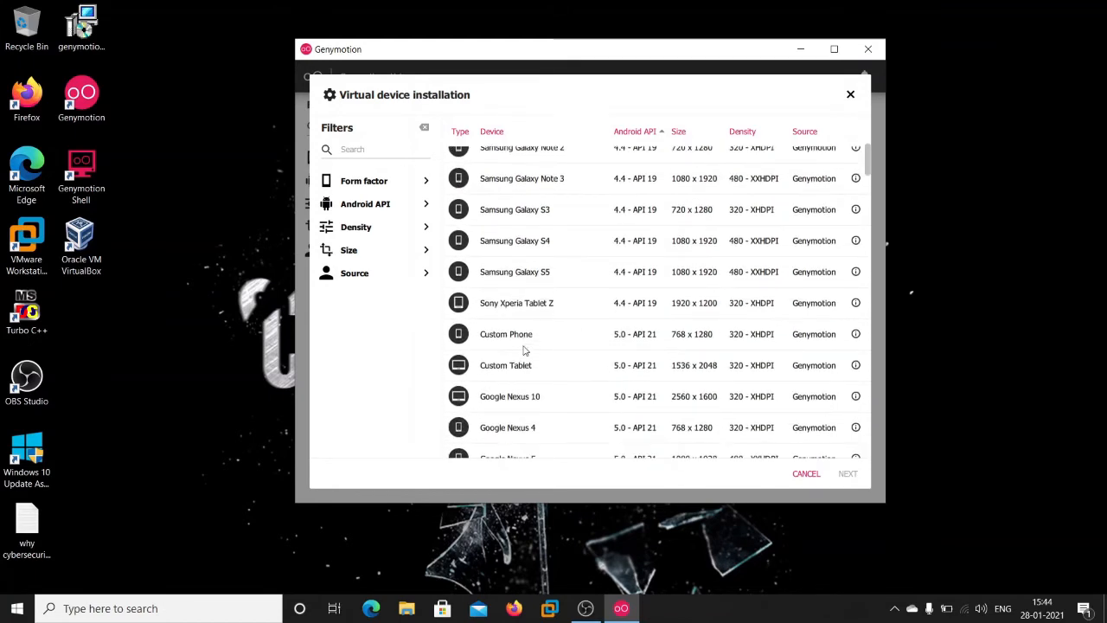
scroll(524, 350, "down", 6)
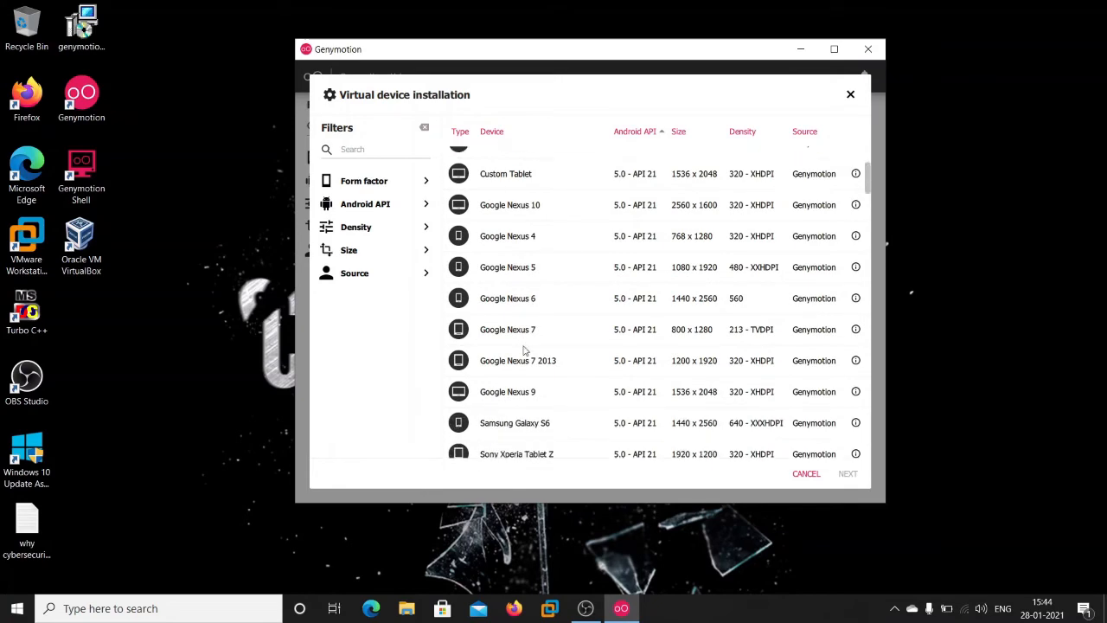
scroll(524, 349, "down", 8)
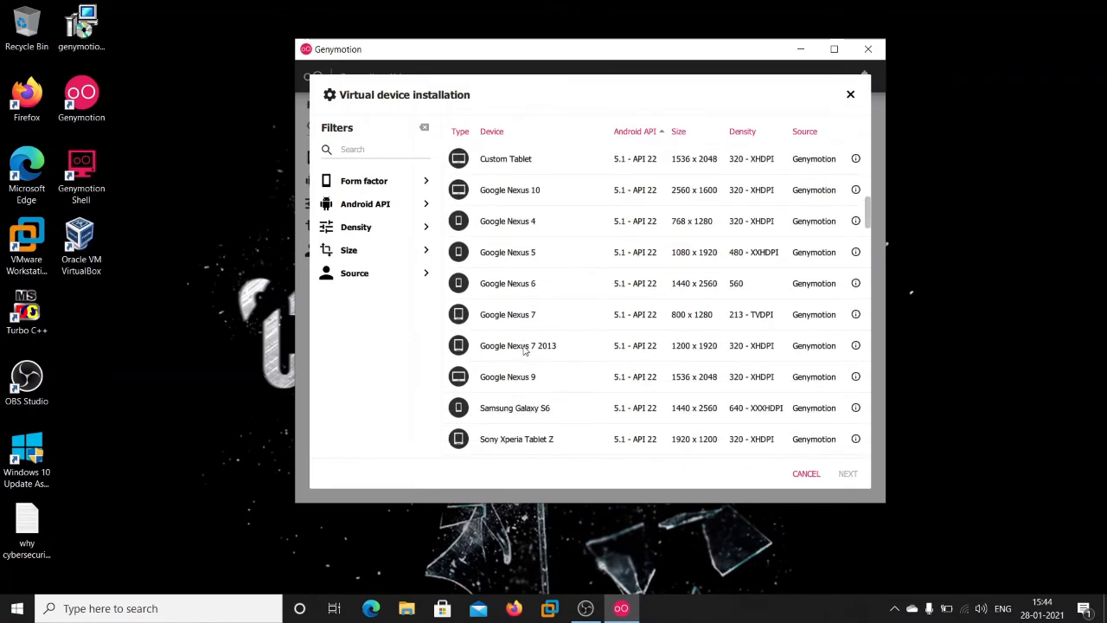
scroll(524, 349, "down", 10)
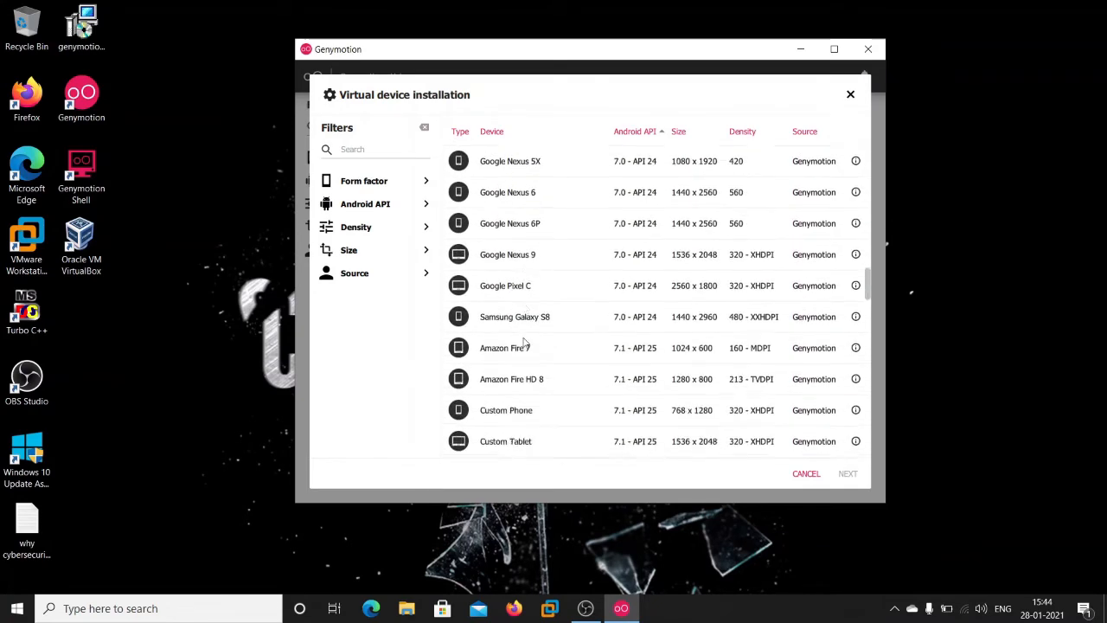
scroll(524, 346, "down", 10)
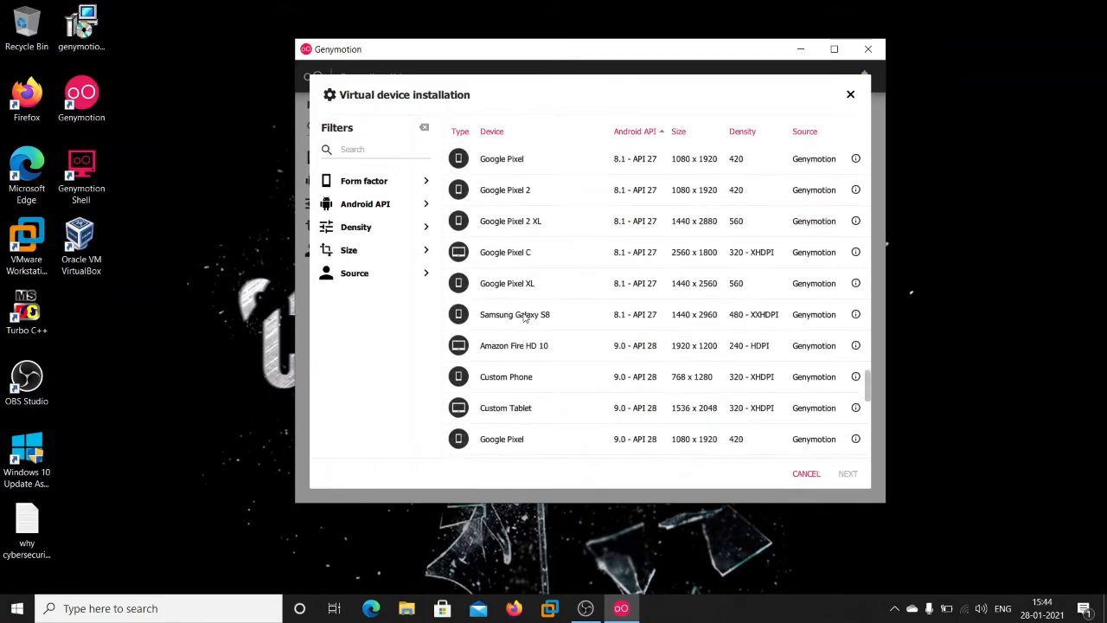
scroll(524, 316, "down", 12)
scroll(524, 310, "up", 8)
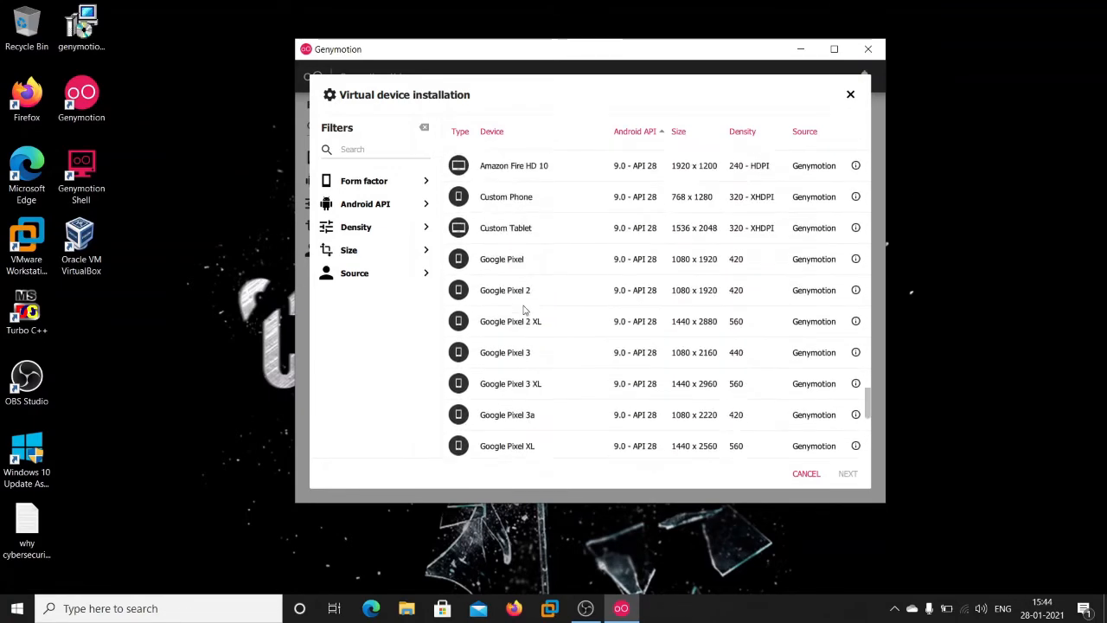
scroll(524, 311, "up", 15)
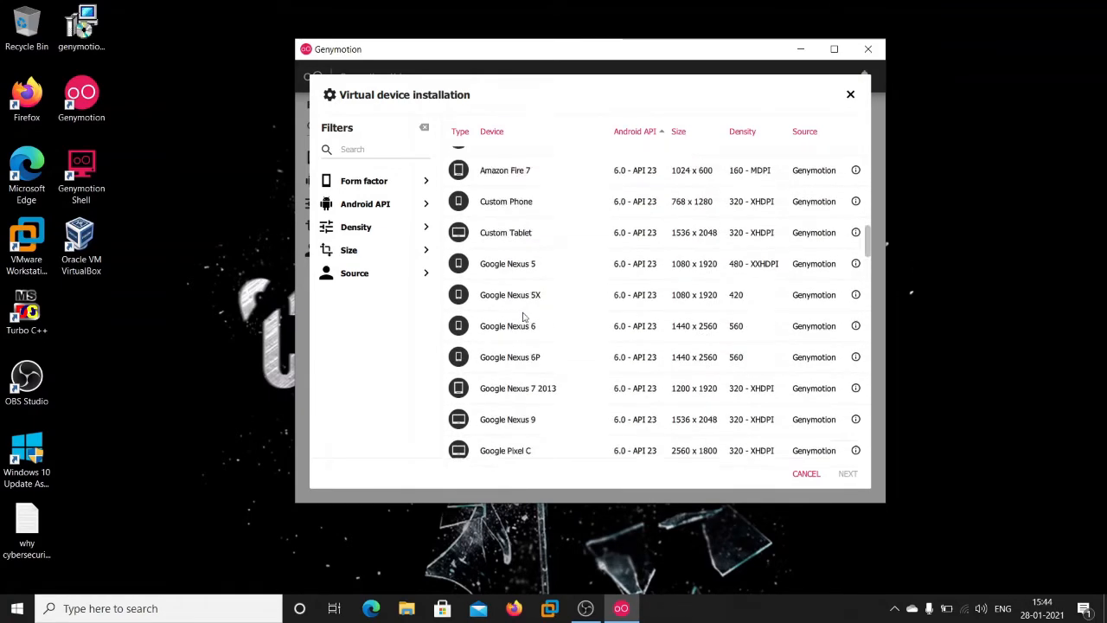
scroll(522, 312, "up", 10)
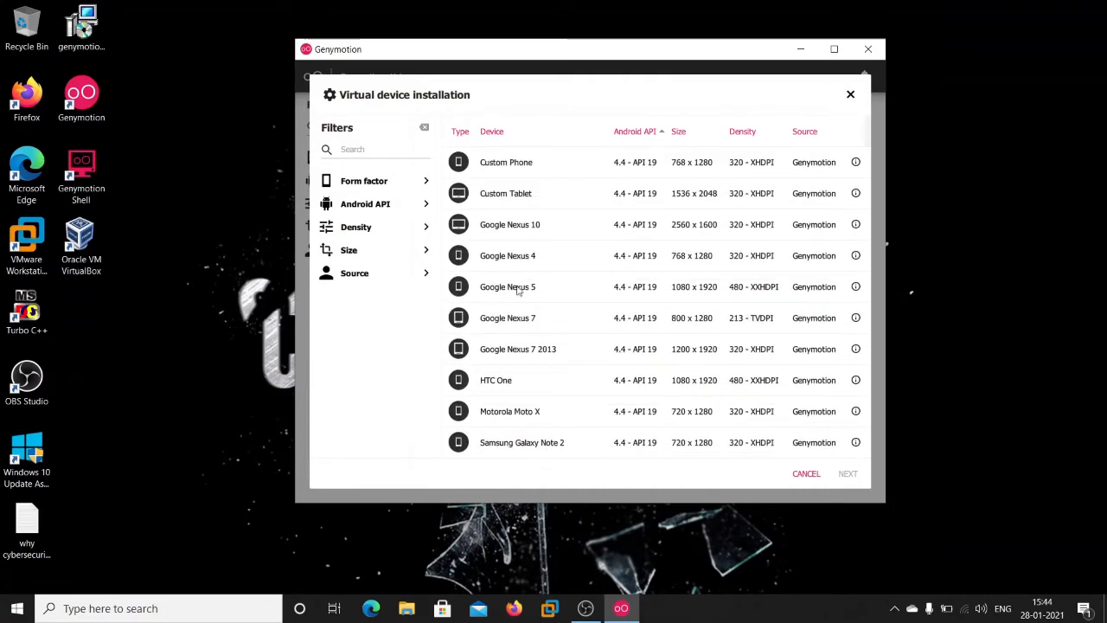
Install a Google Nexus 10 virtual device with Android version 10.0, leaving the other display, system and network settings at their defaults
left_click(535, 232)
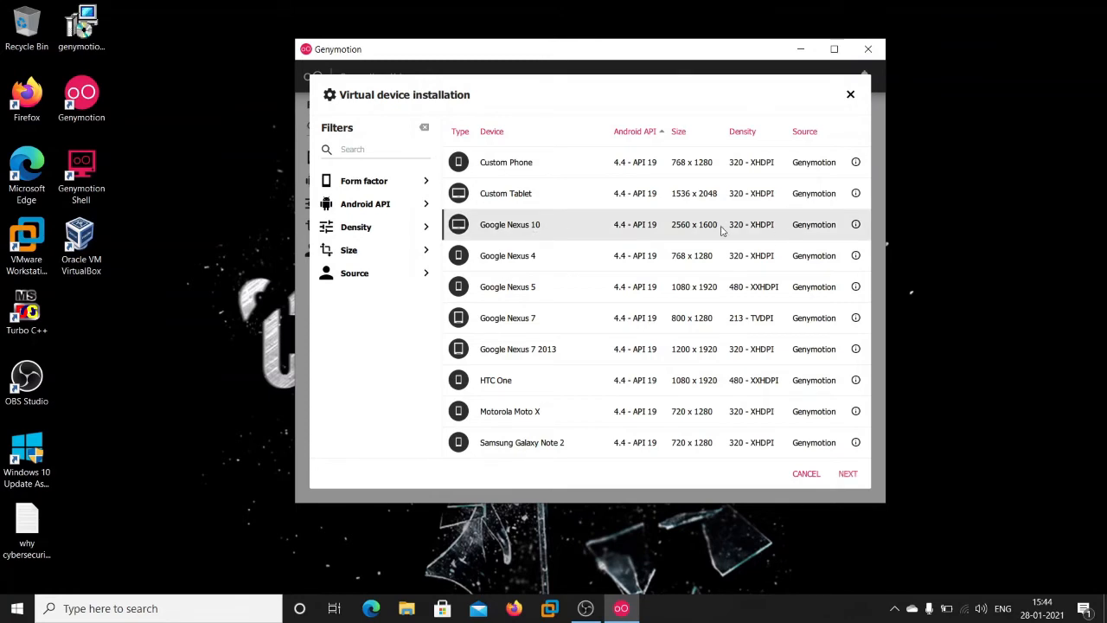
left_click(847, 473)
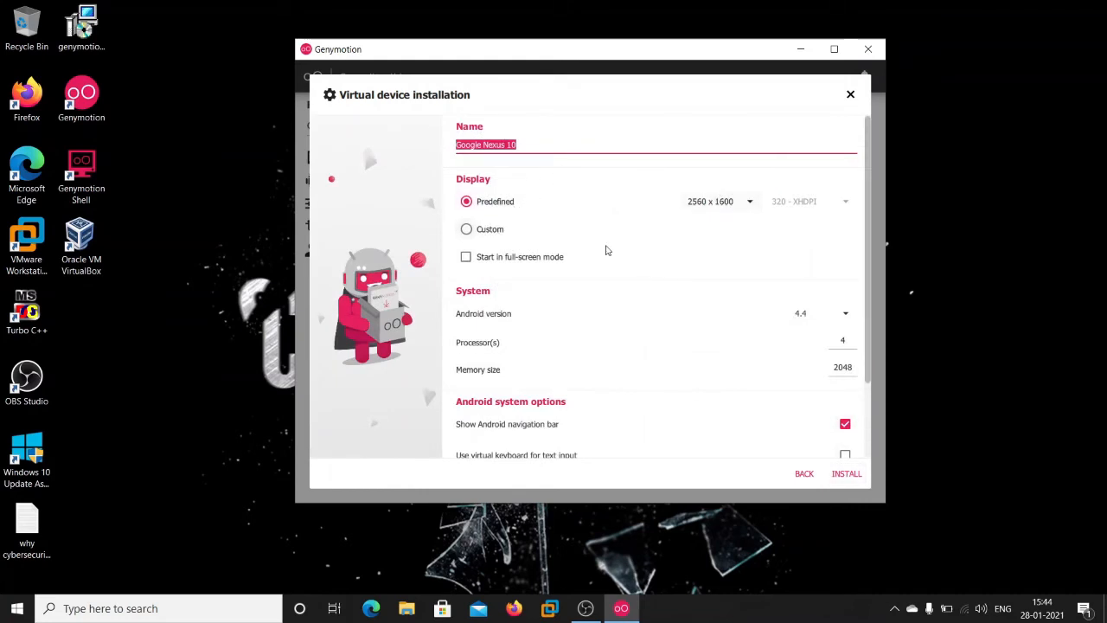
scroll(606, 248, "down", 2)
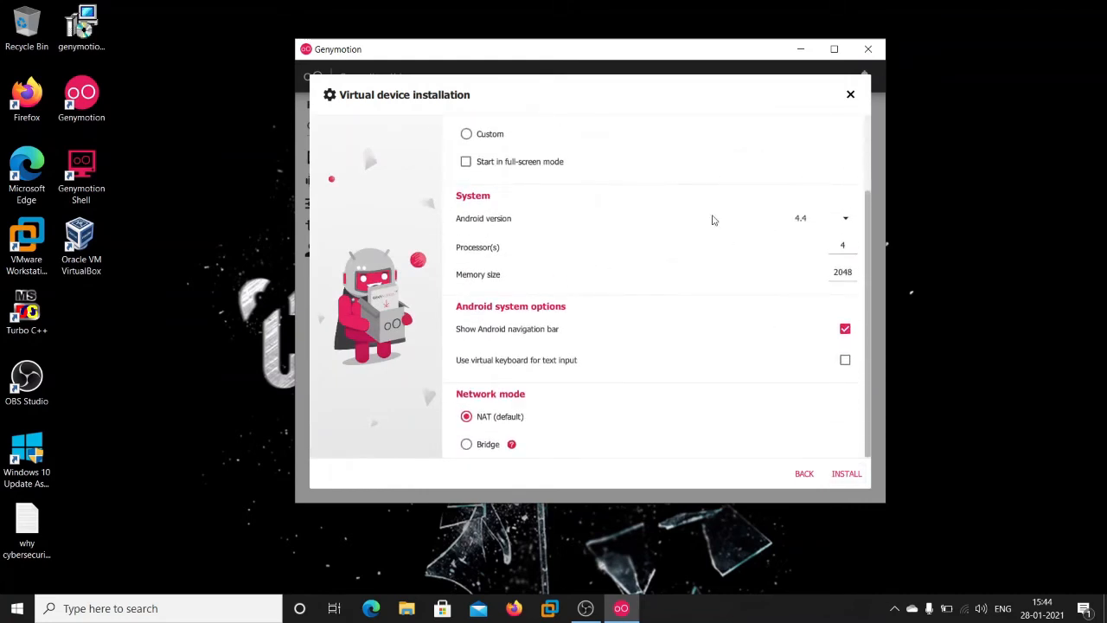
left_click(839, 217)
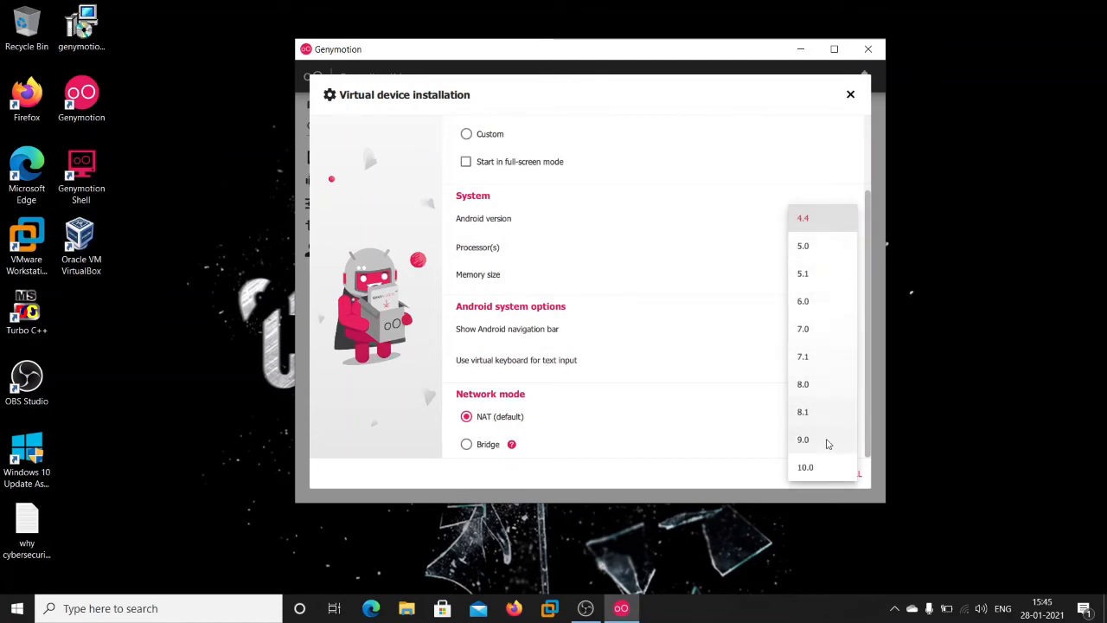
left_click(809, 467)
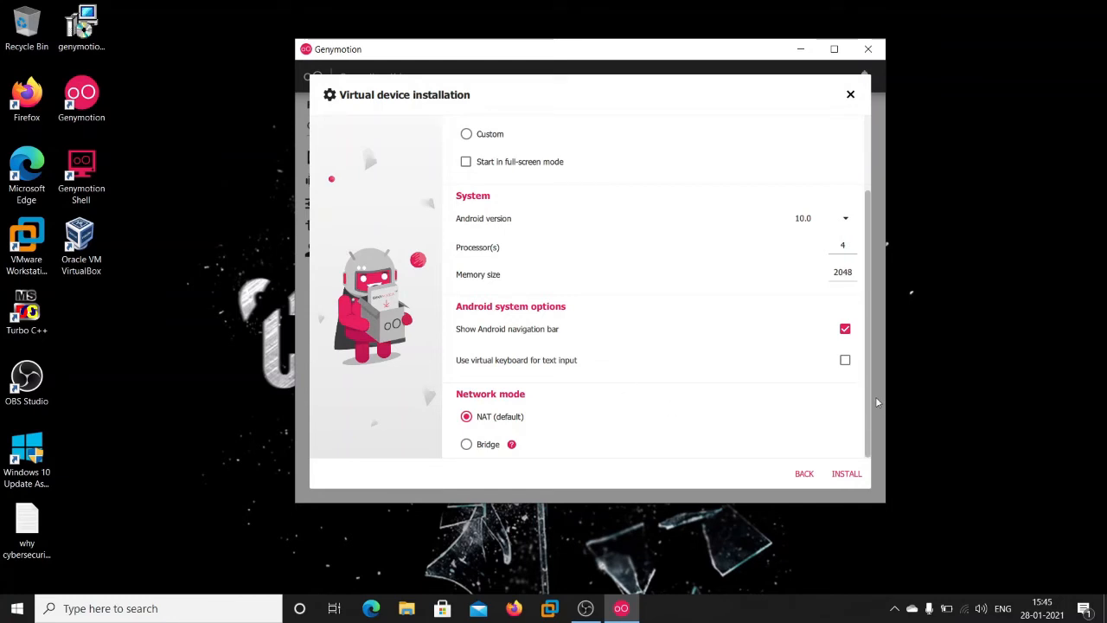
left_click(846, 475)
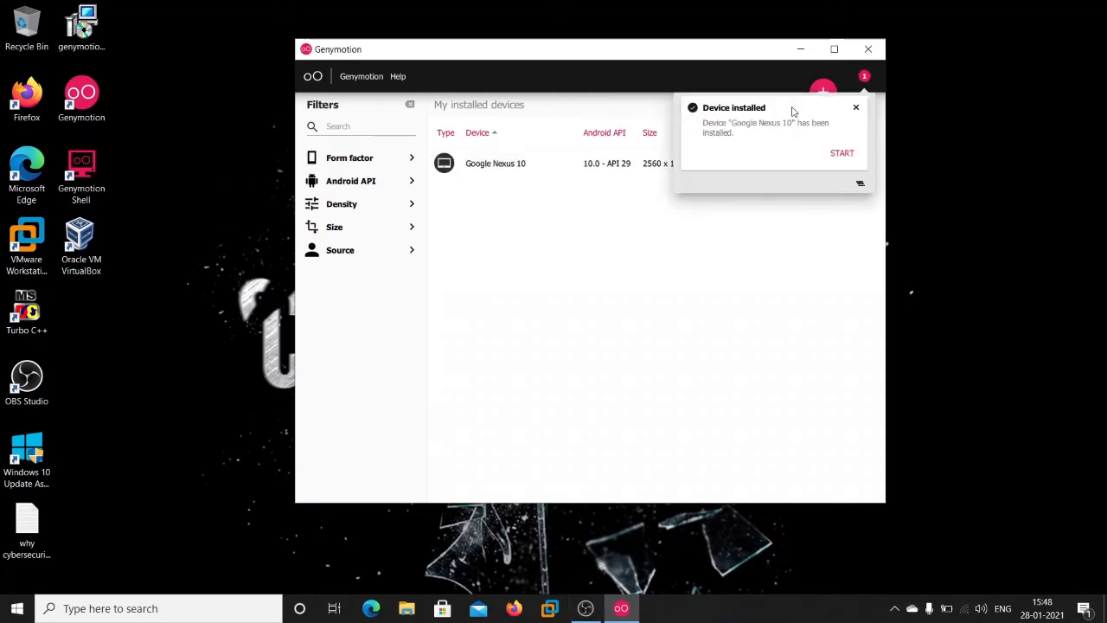
Start the Google Nexus 10 virtual device to check the Phone app's dial pad, and close the device
left_click(840, 154)
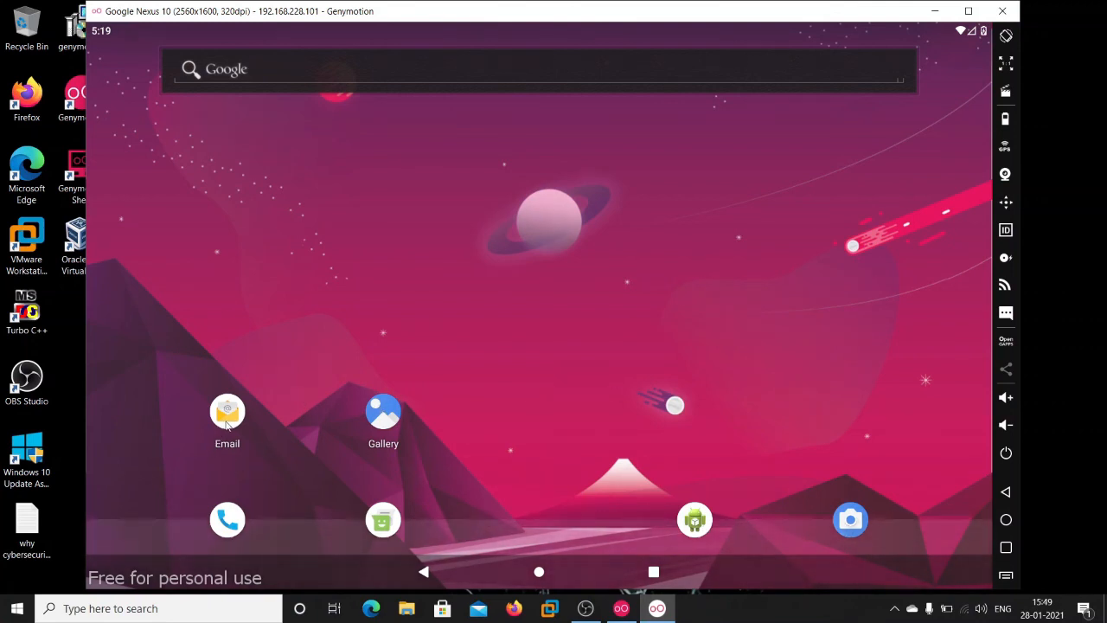
left_click(227, 523)
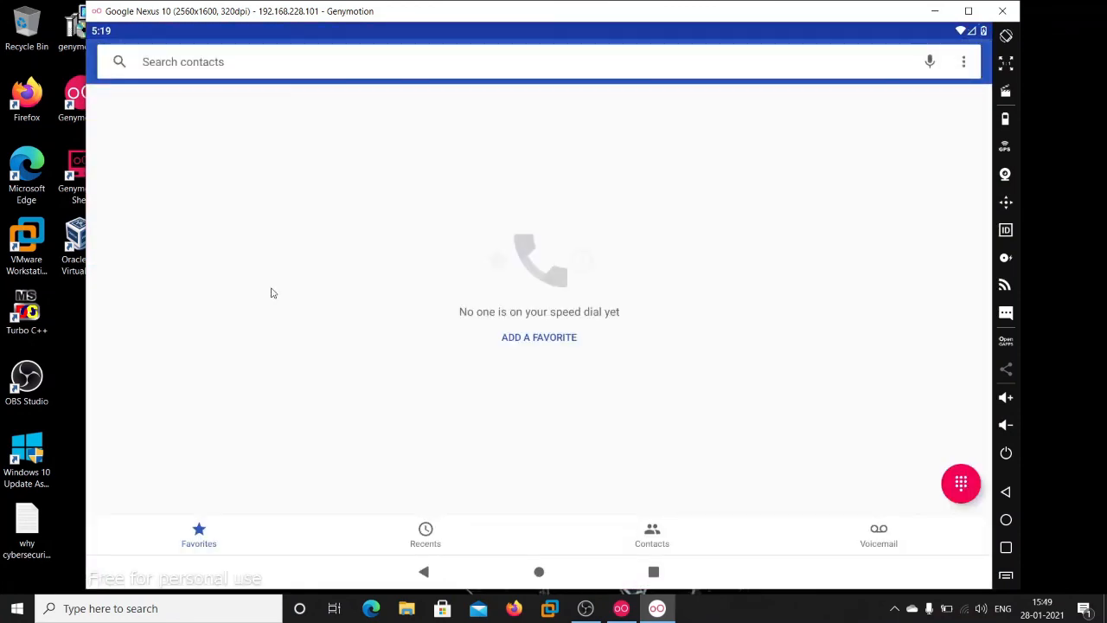
left_click(960, 482)
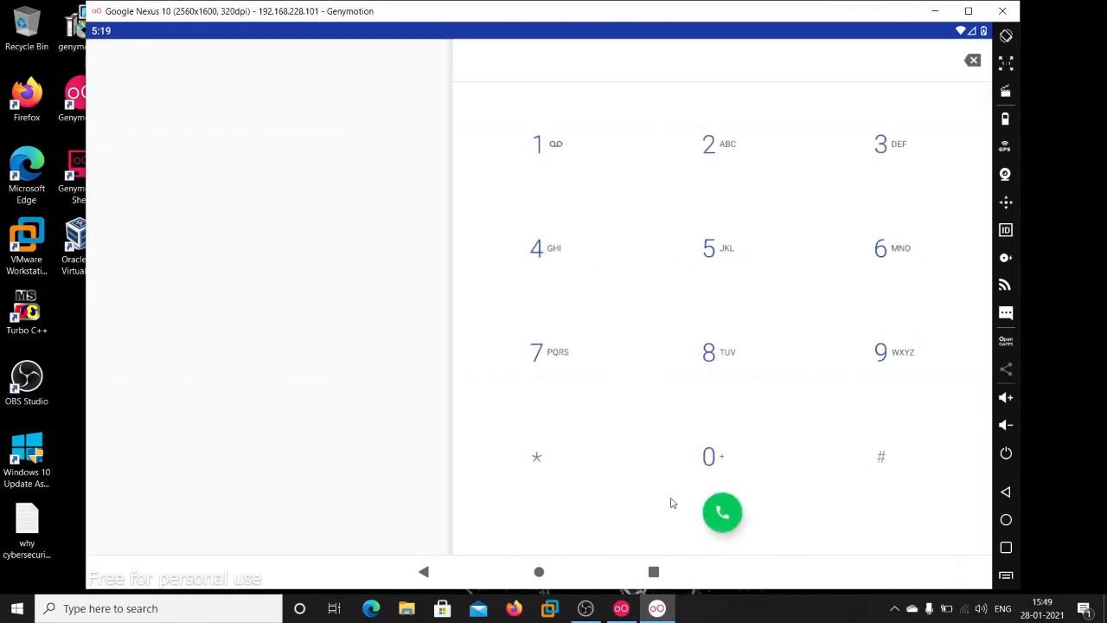
left_click(1005, 12)
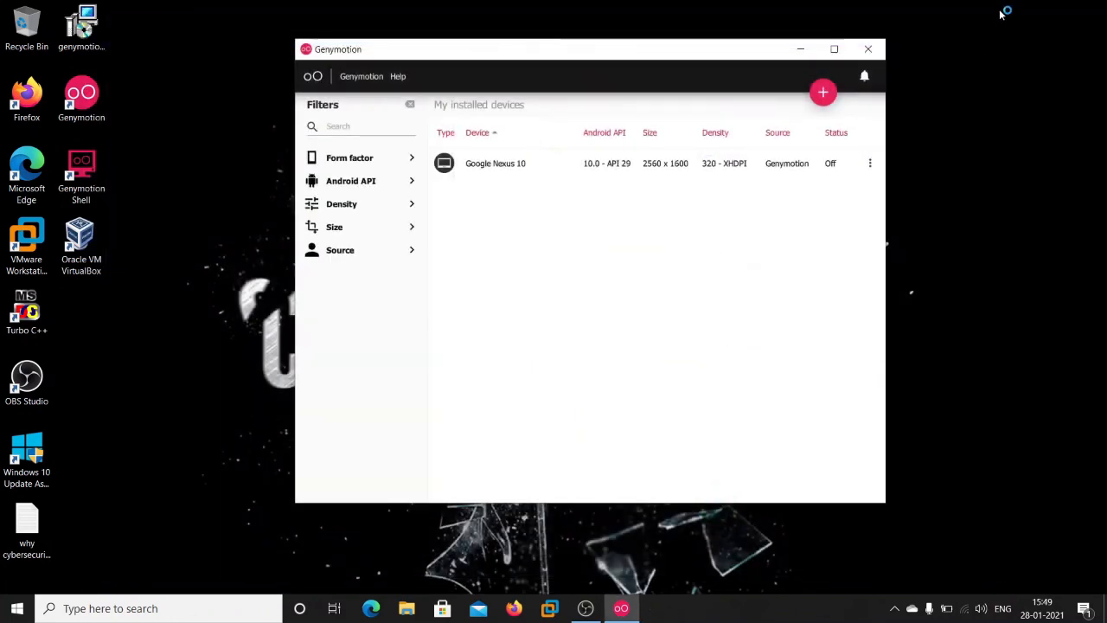